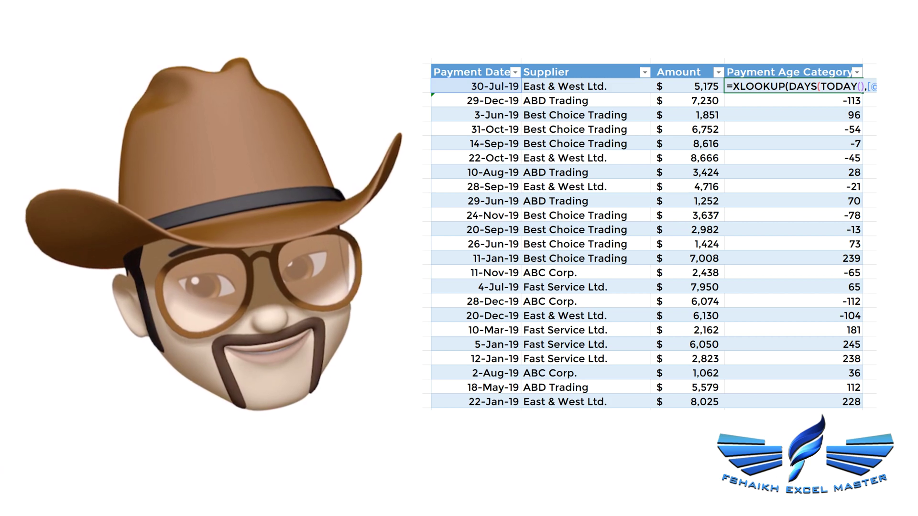
Commit the XLOOKUP age category formula in the finished example before switching workbooks.
key("Return")
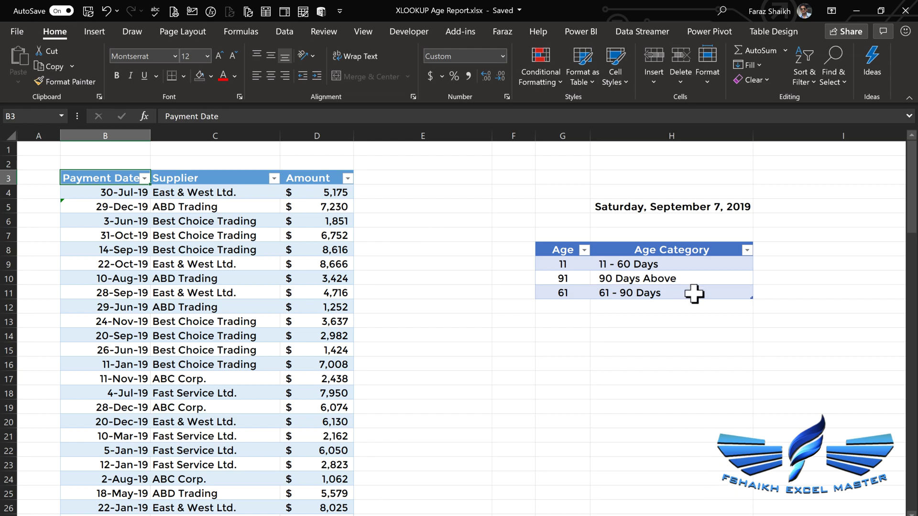
left_click(711, 263)
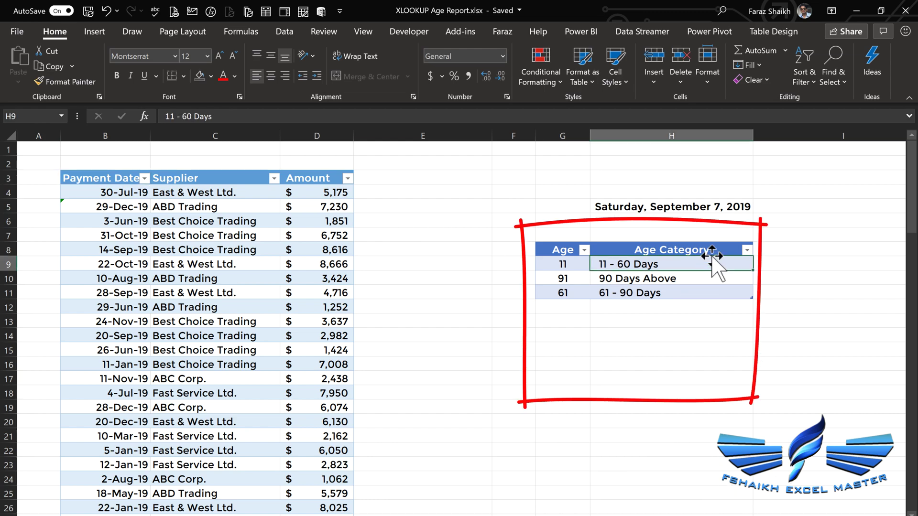
left_click(566, 263)
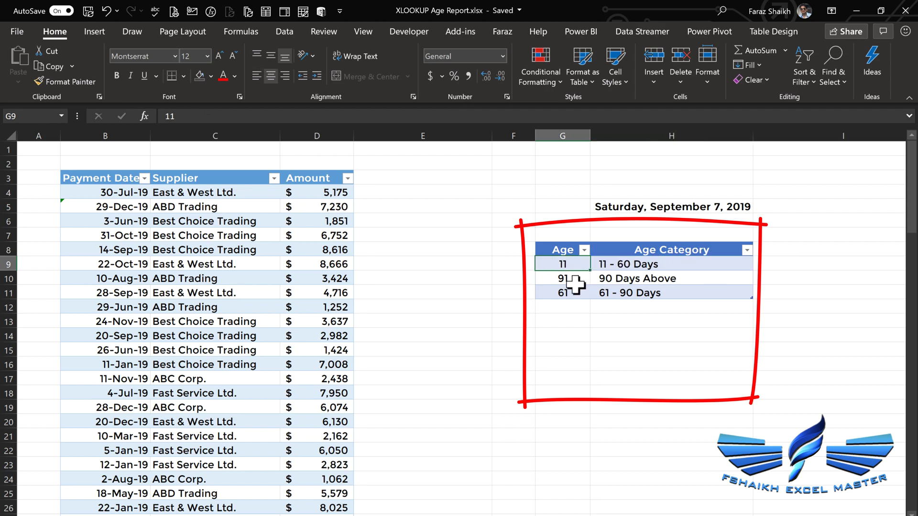
left_click(577, 283)
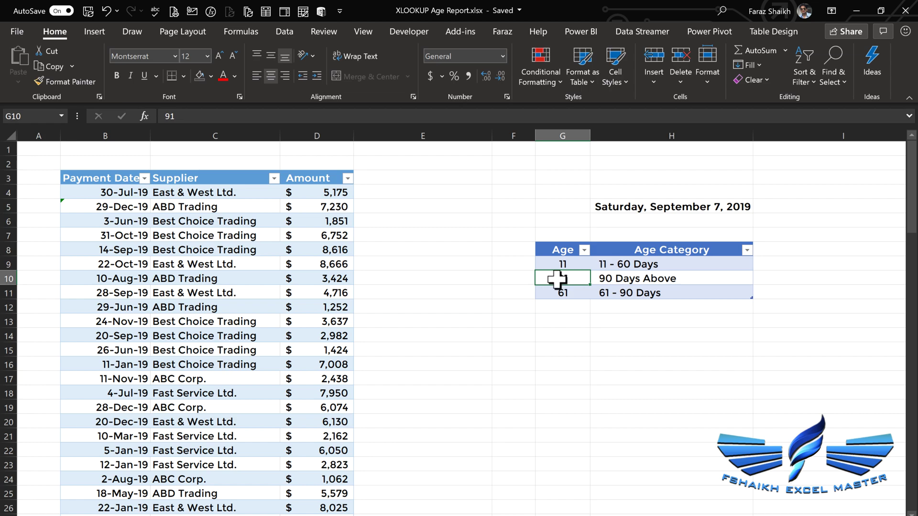
Add the Payment Age Category header in E3 and fill the column with =DAYS(TODAY(),[@[Payment Date]]).
type("Payment Age Cat")
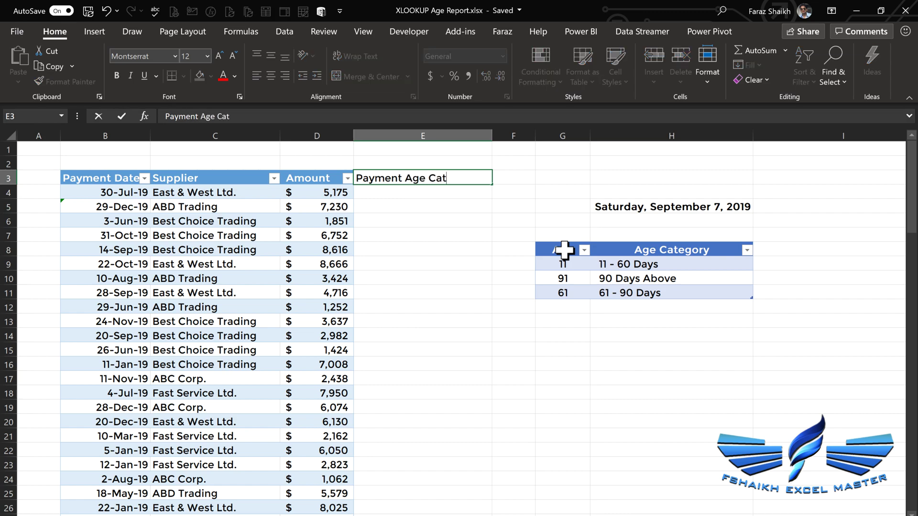
type("egory")
key("Return")
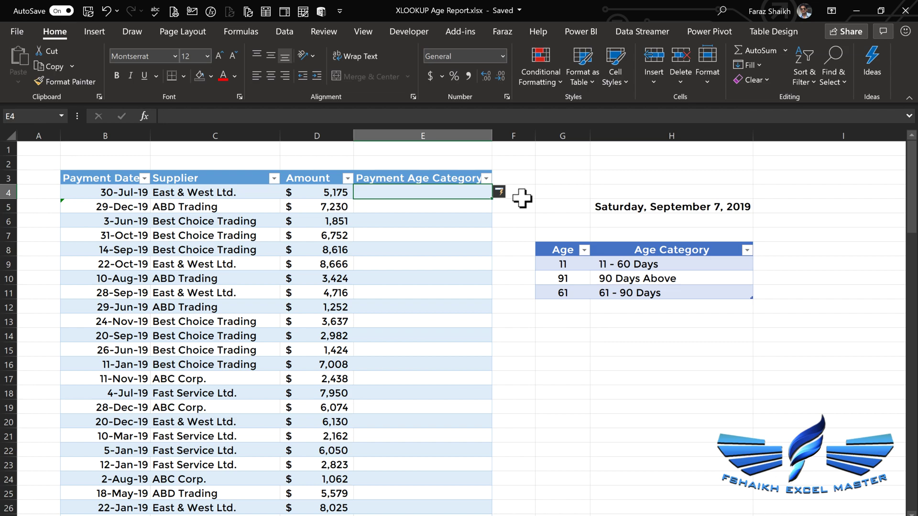
type("=days")
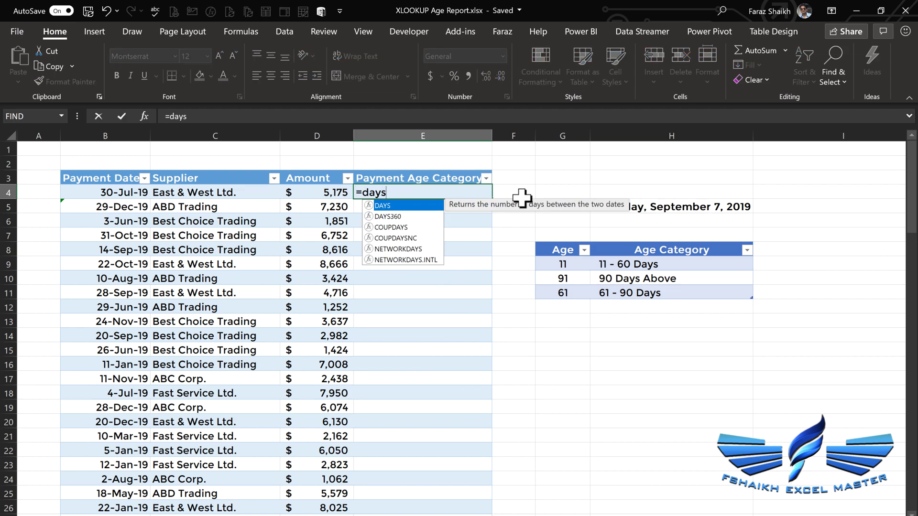
key("Tab")
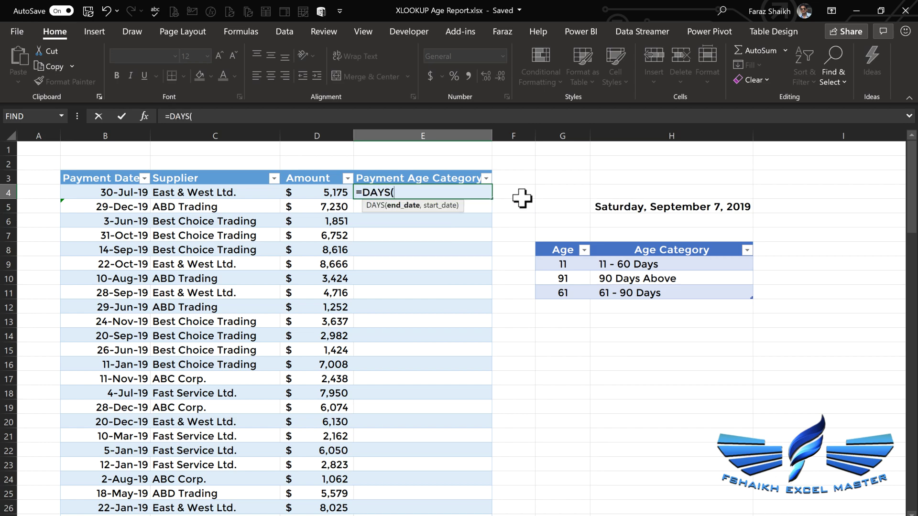
type("t")
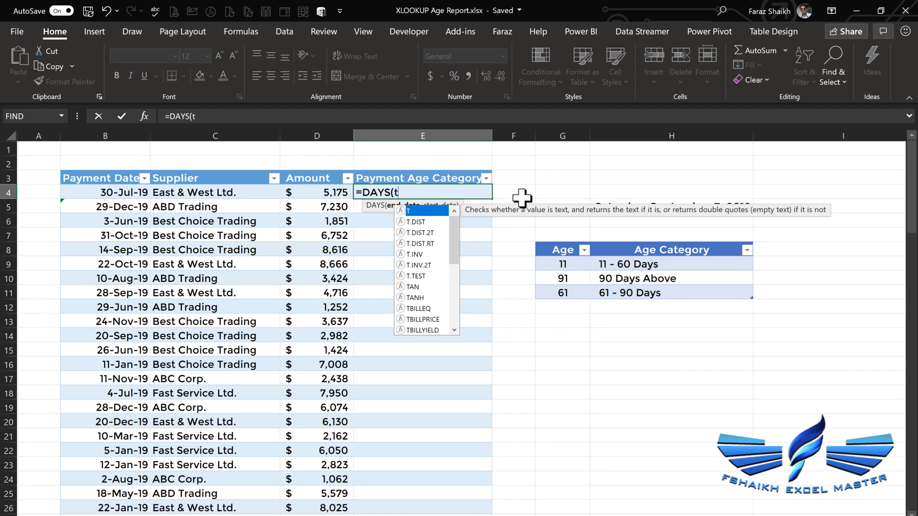
type("o")
key("Tab")
type("),")
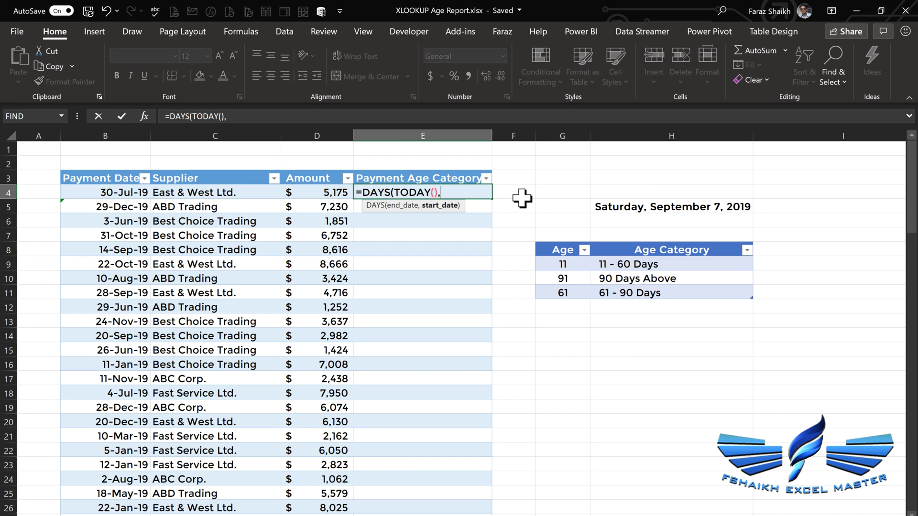
left_click(125, 193)
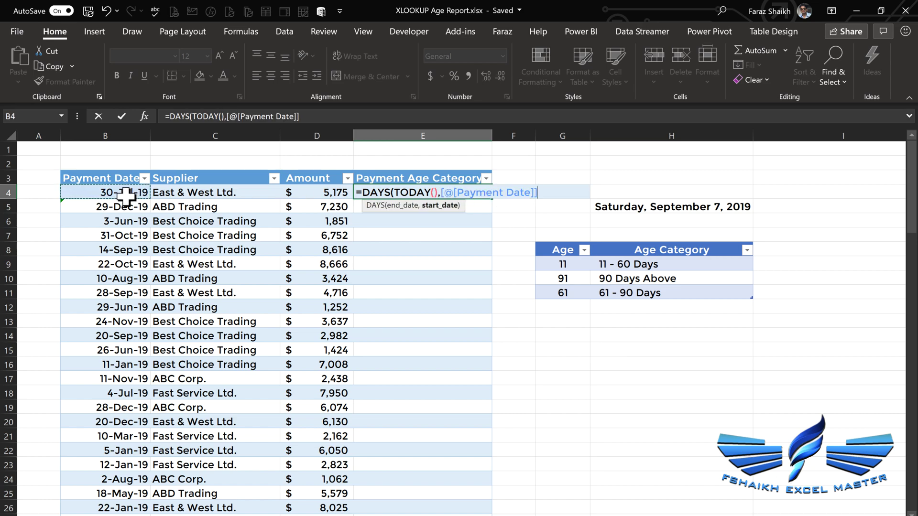
type(")")
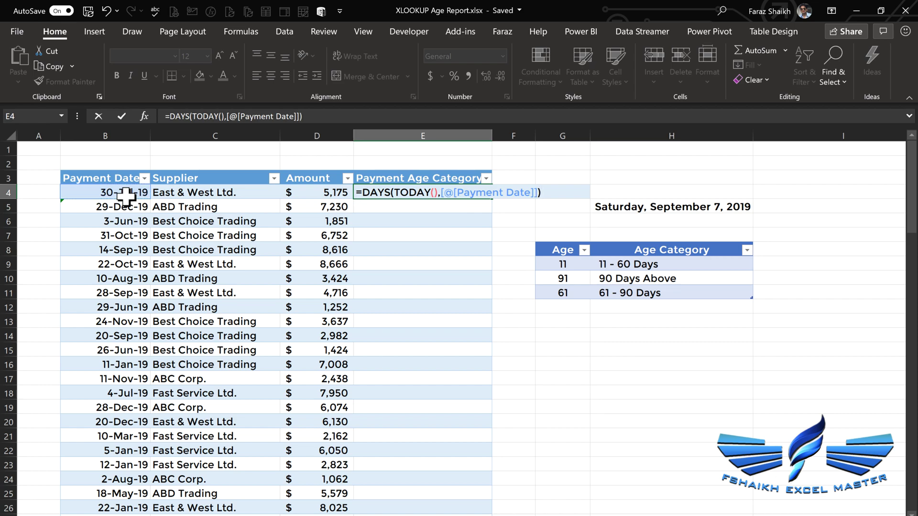
key("ctrl+Return")
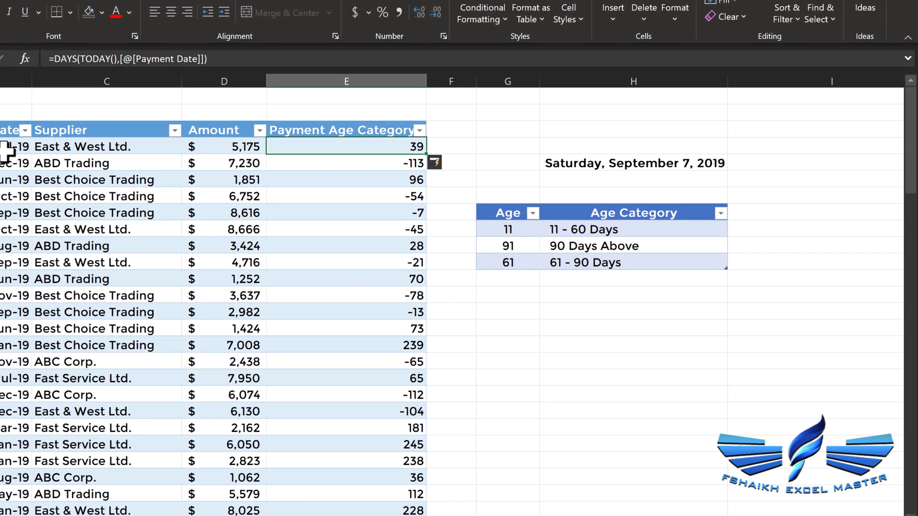
key("F2")
Wrap the DAYS calculation inside an XLOOKUP as its lookup value.
left_click(219, 115)
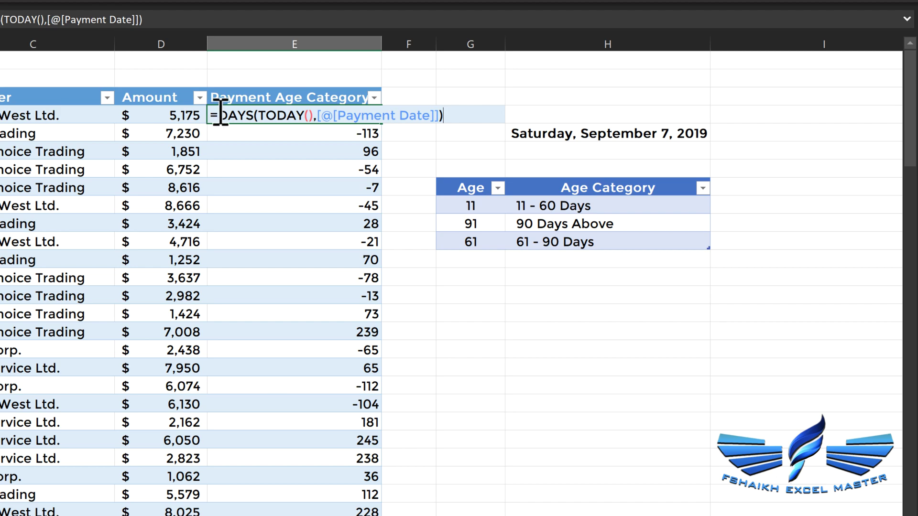
type("x")
key("Down")
key("Tab")
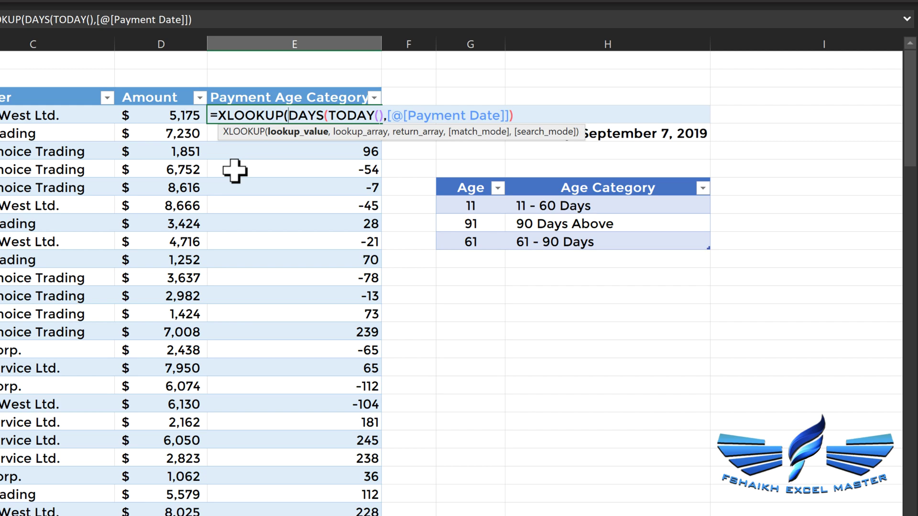
left_click(515, 116)
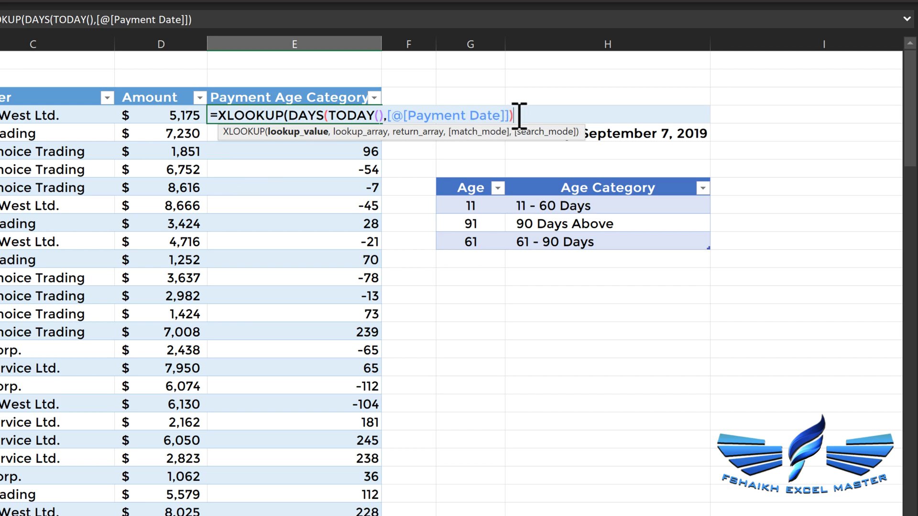
type(",")
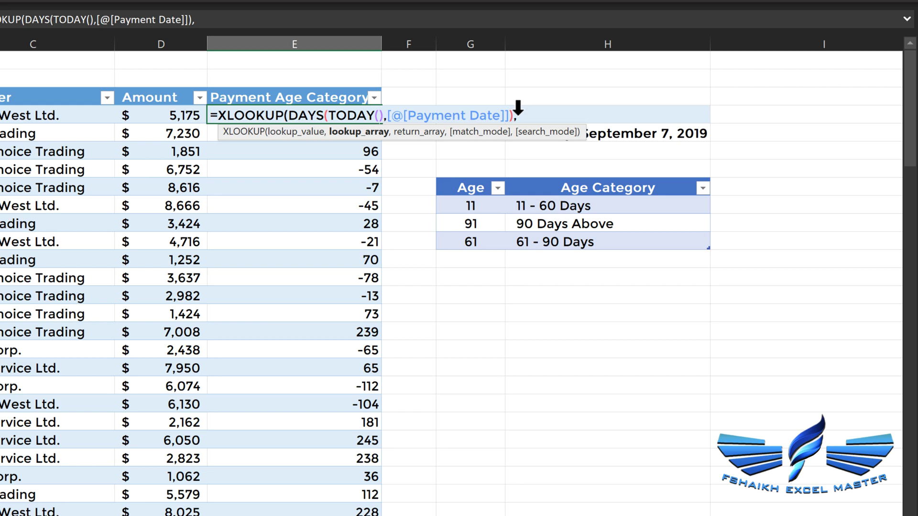
Use AgeCategory[Age] and AgeCategory[Age Category] as XLOOKUP ranges with match mode -1, then close the formula.
left_click(473, 178)
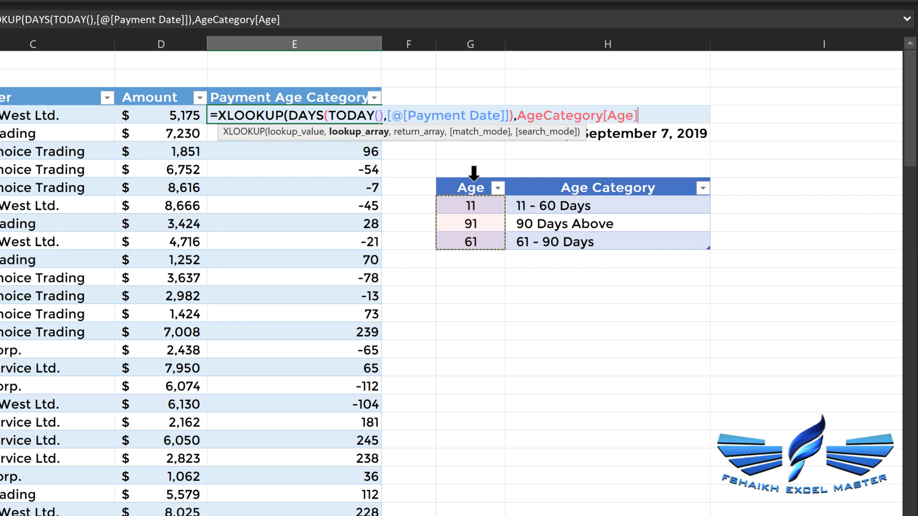
type(",")
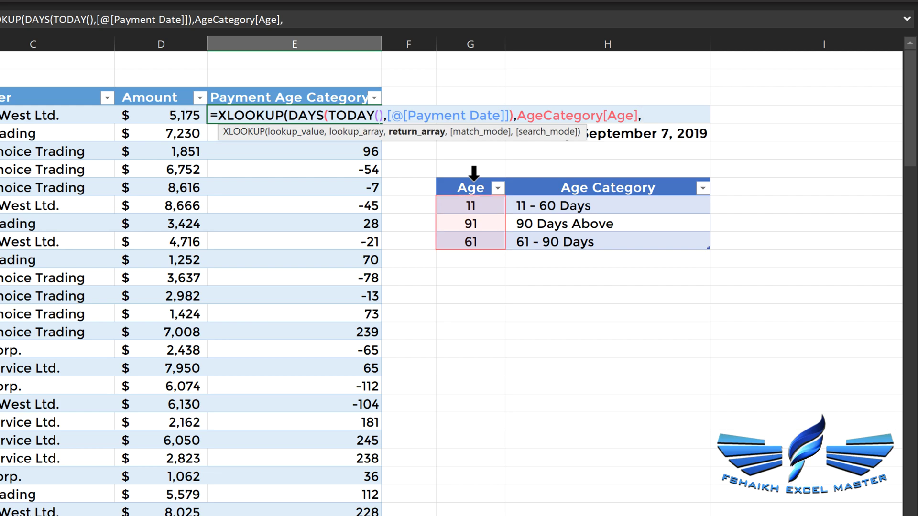
left_click(587, 173)
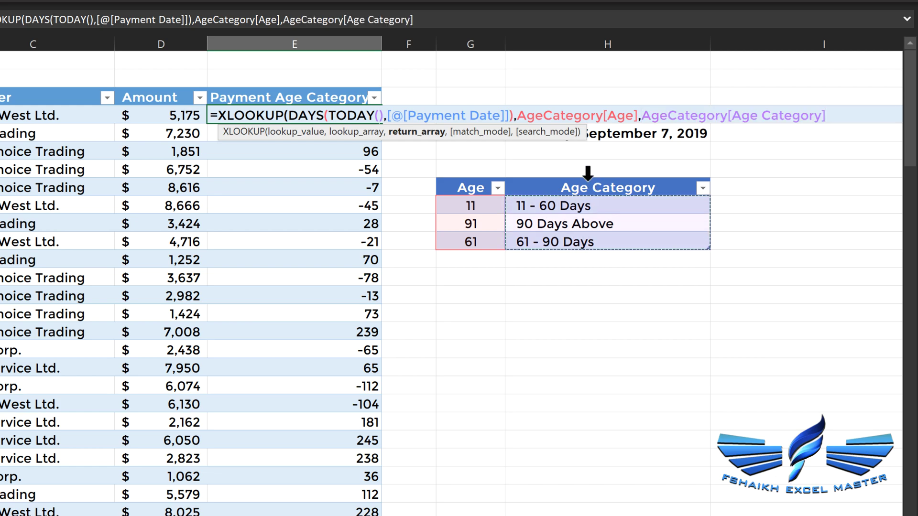
type(",")
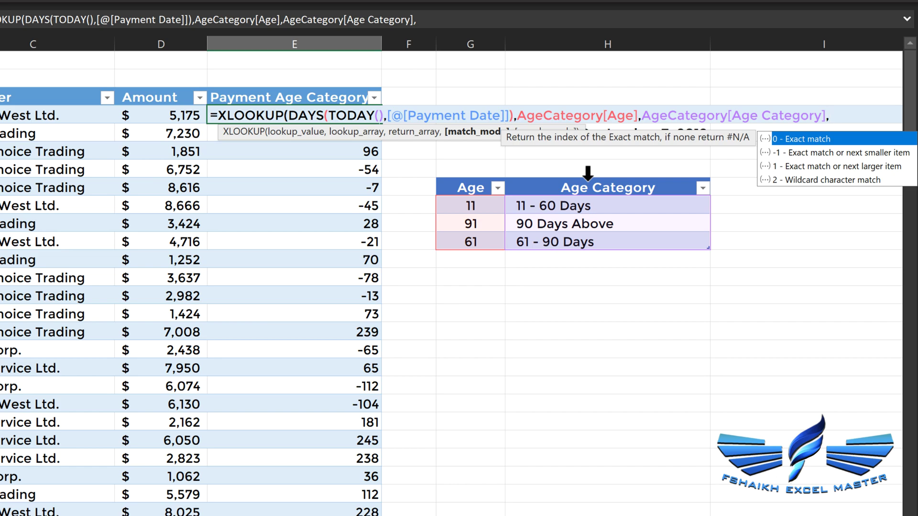
key("Down")
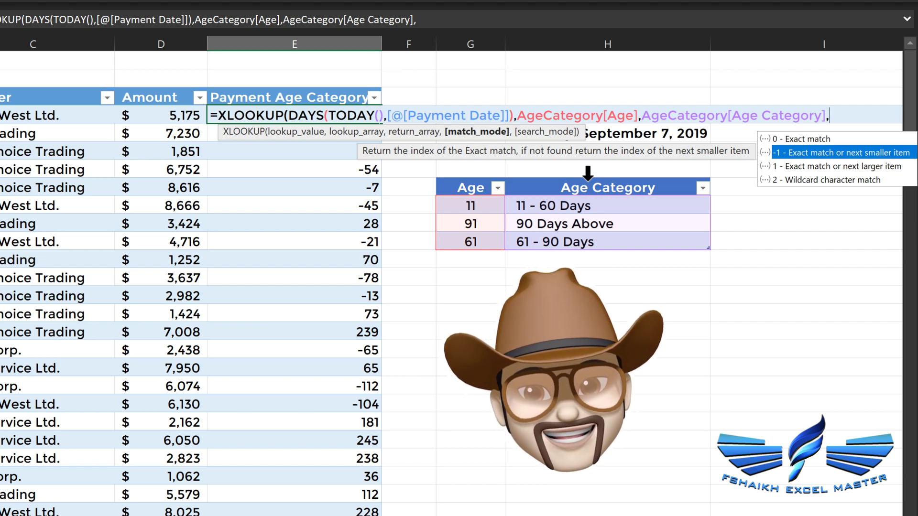
key("Tab")
type(")")
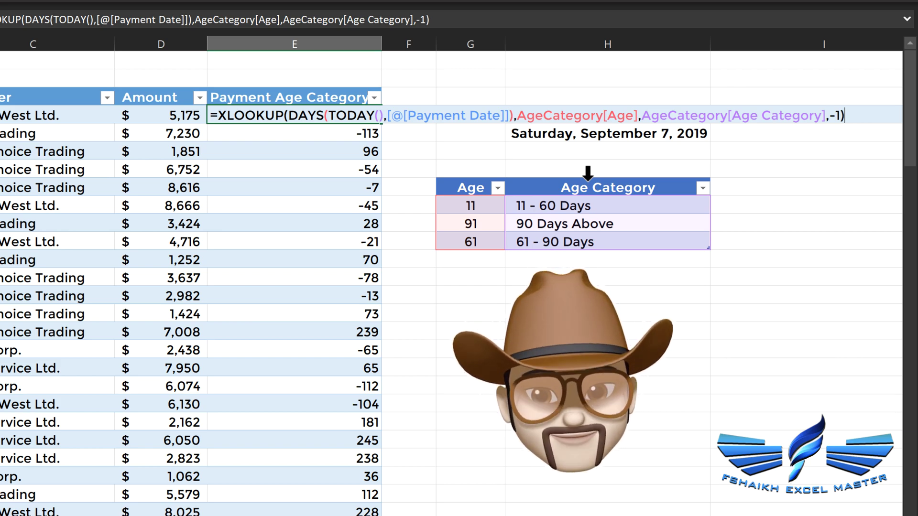
Commit the XLOOKUP formula so it fills down the column, then undo and redo the auto-fill.
key("Return")
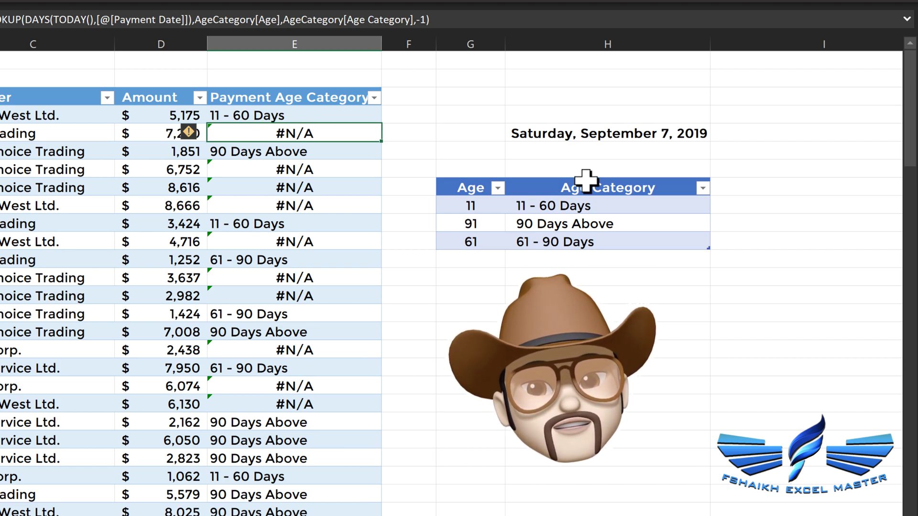
key("Up")
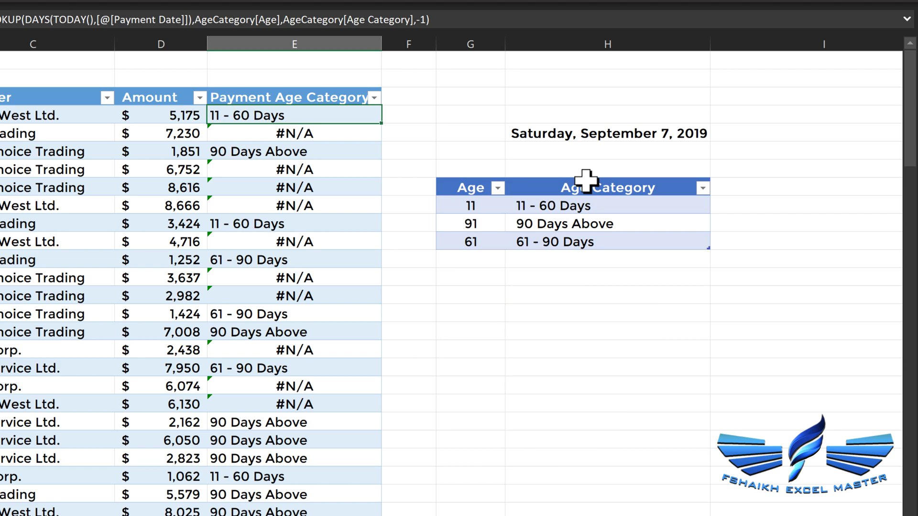
key("ctrl+z")
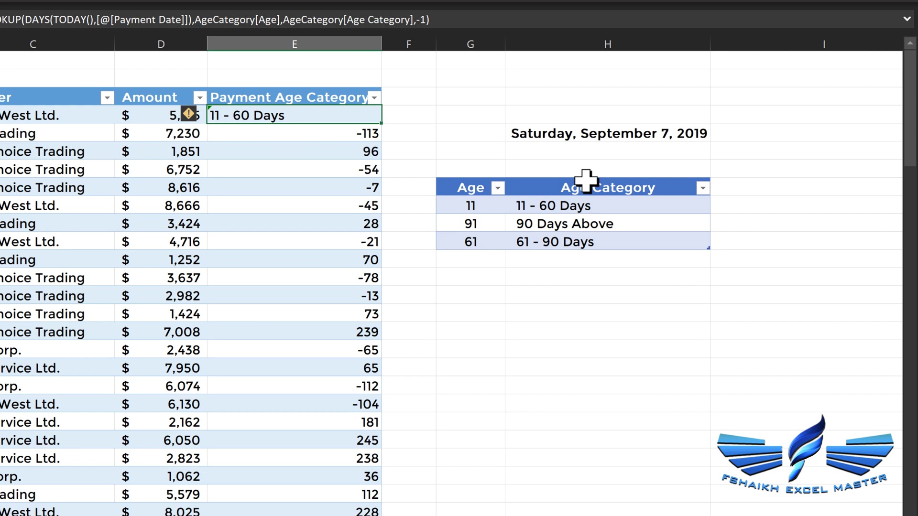
key("ctrl+y")
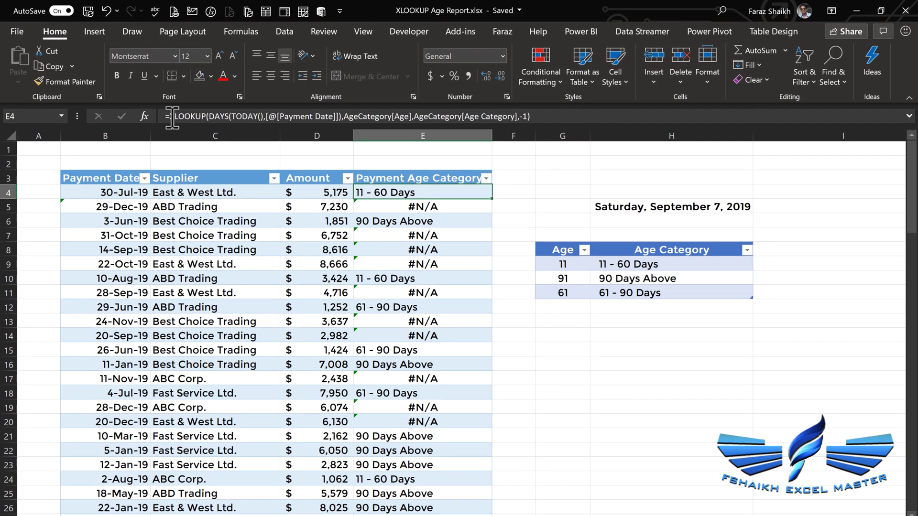
Wrap the Payment Age Category formula in IFERROR(...,"") so unmatched rows show blank.
left_click(172, 116)
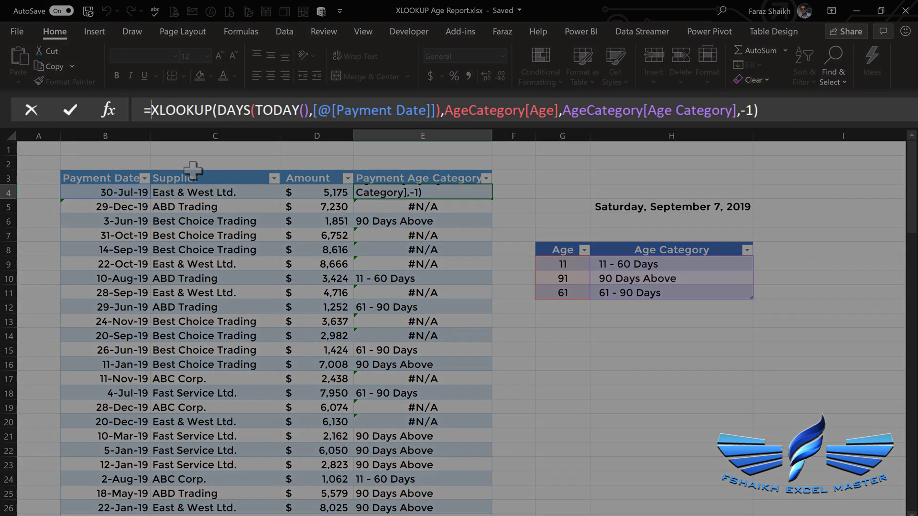
type("if")
key("Down")
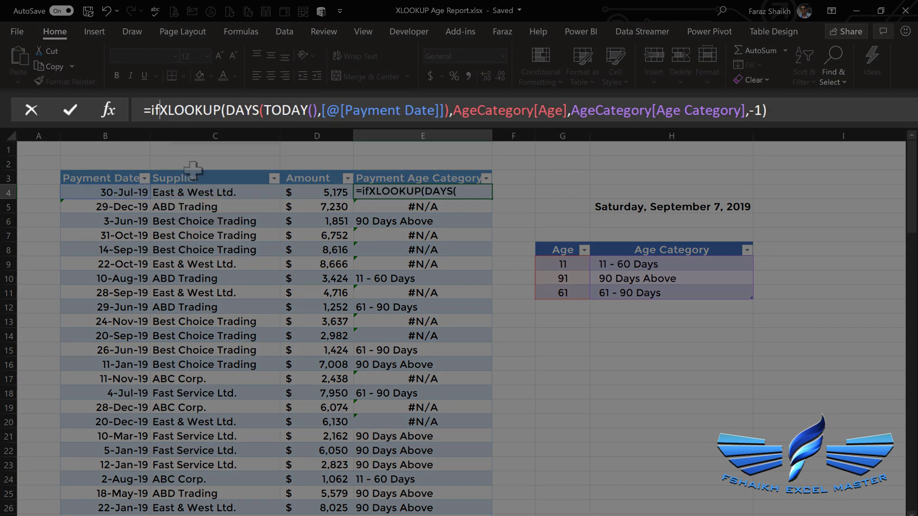
key("Tab")
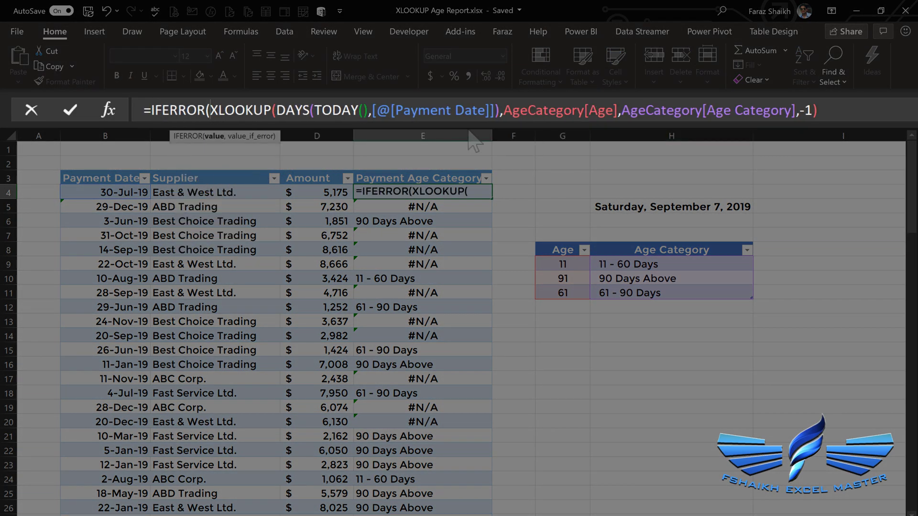
left_click(826, 110)
type(",\"\"")
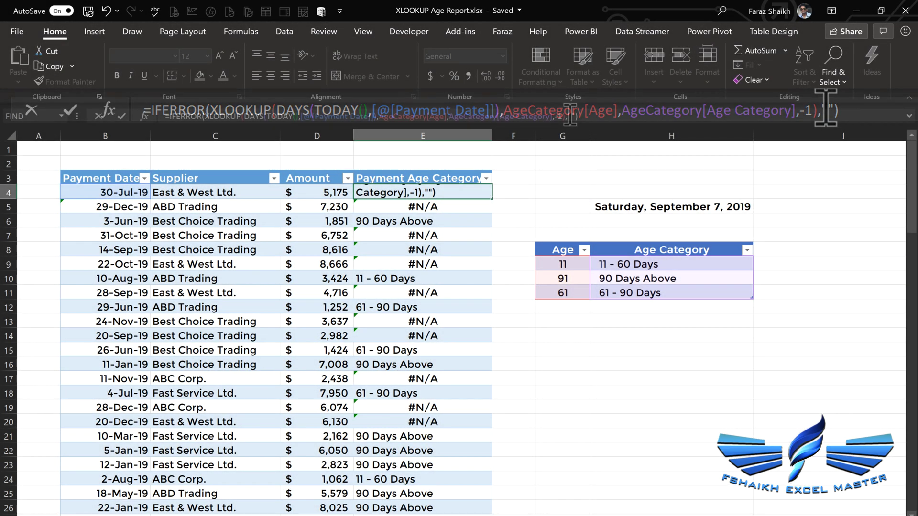
key("Return")
left_click(453, 191)
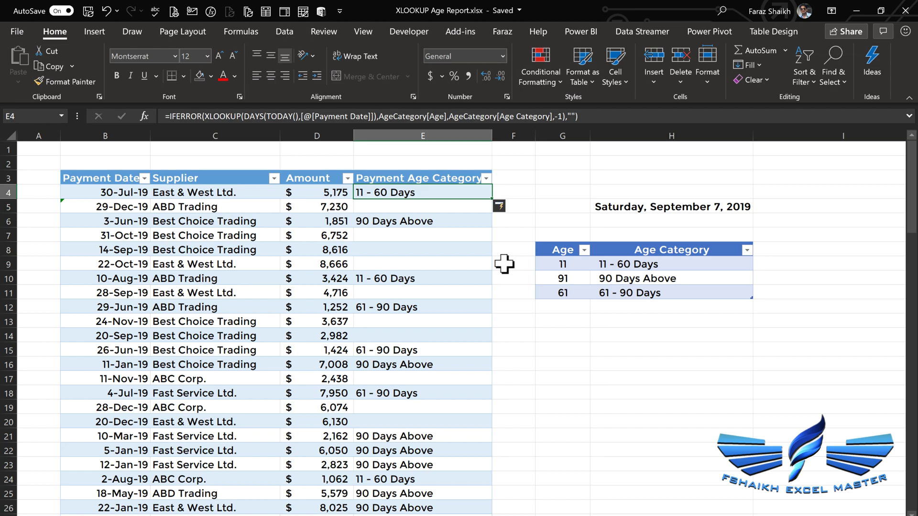
Add age 31 with category '31 - 60 Days' to the age lookup table.
left_click(572, 306)
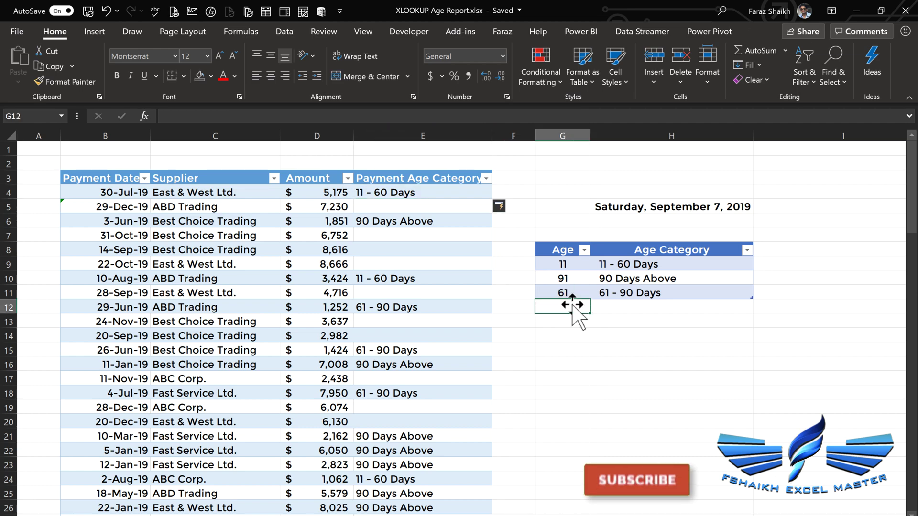
type("31")
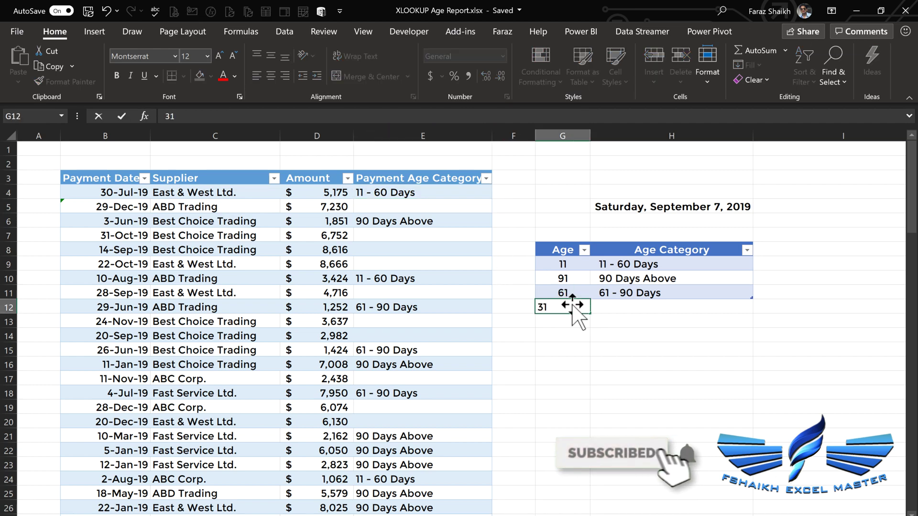
key("Tab")
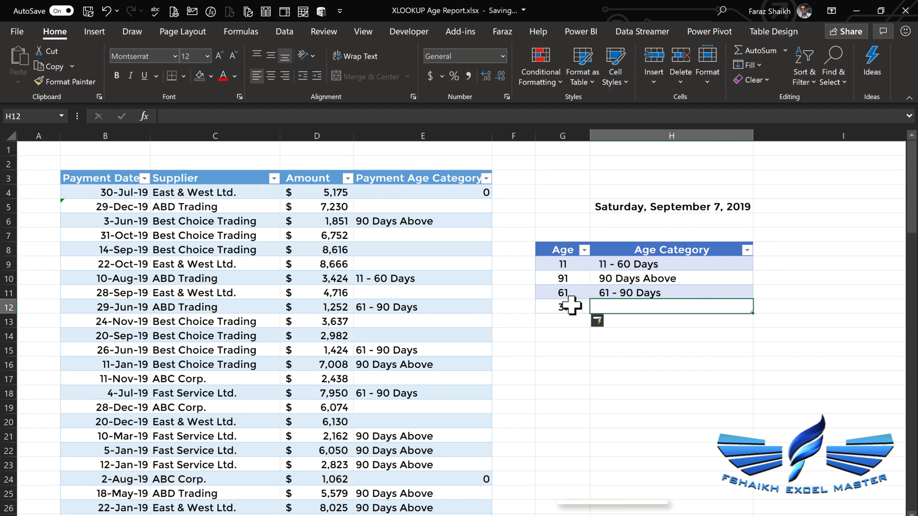
type("31 - 60 Days")
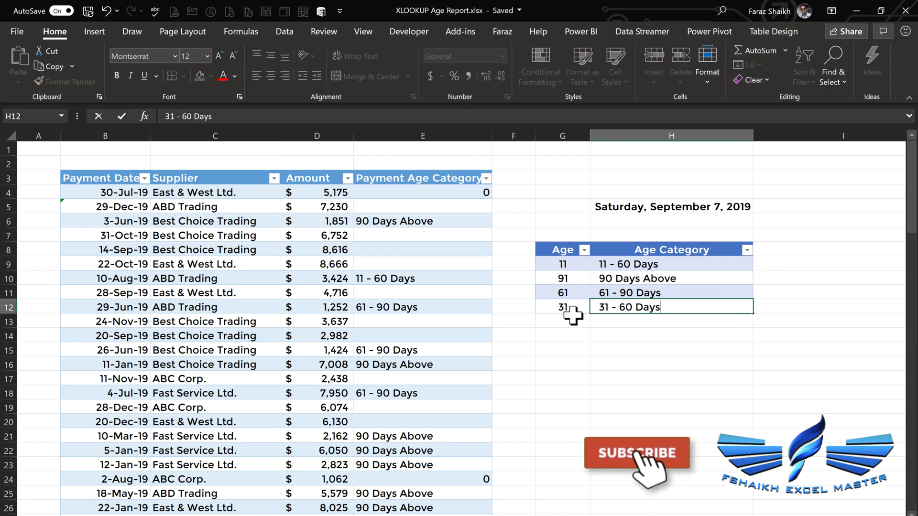
key("Return")
Change the '11 - 60 Days' category label to '11 - 30 Days'.
left_click(651, 263)
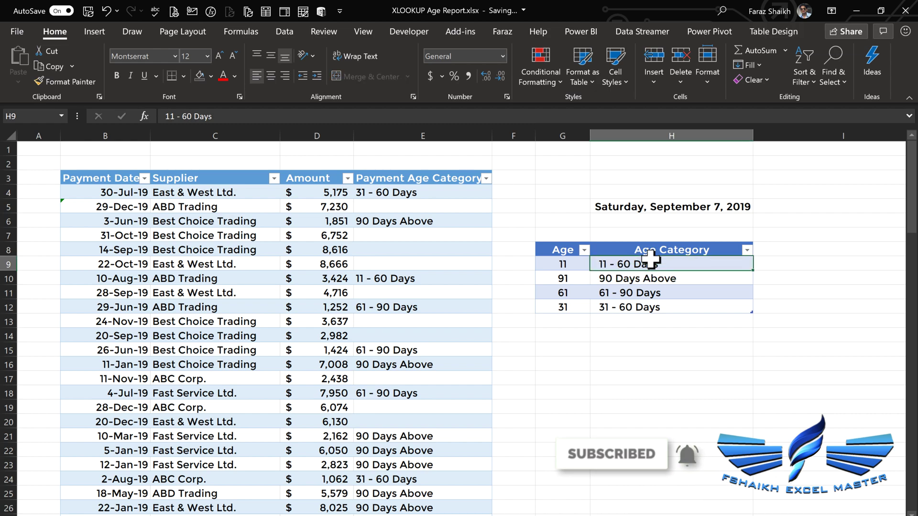
double_click(623, 263)
type("30")
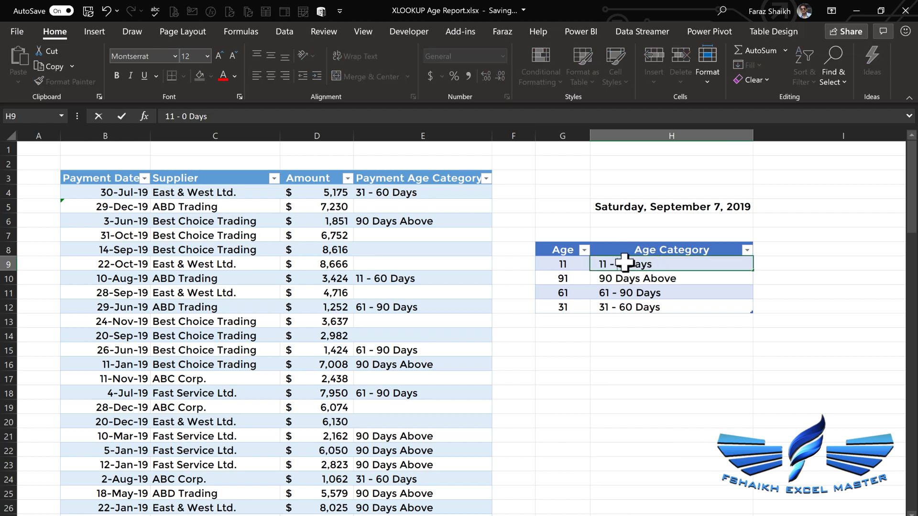
key("ctrl+Return")
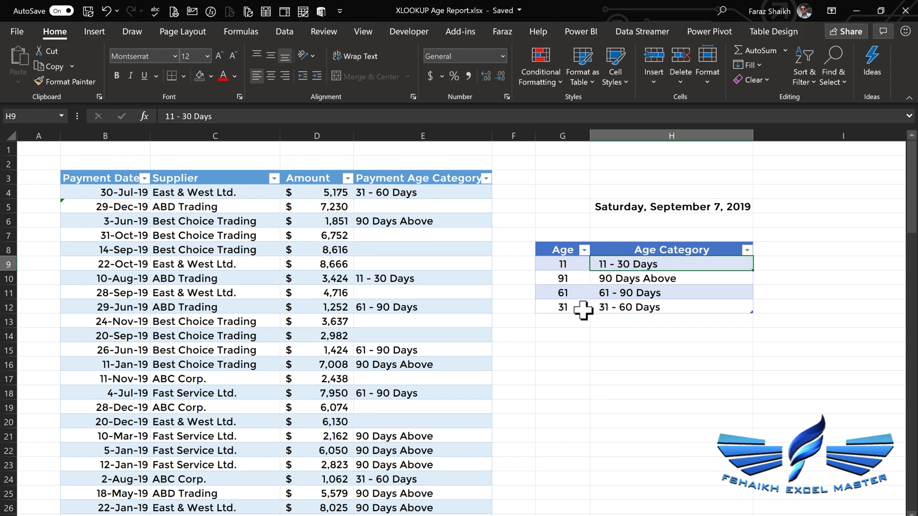
left_click(622, 309)
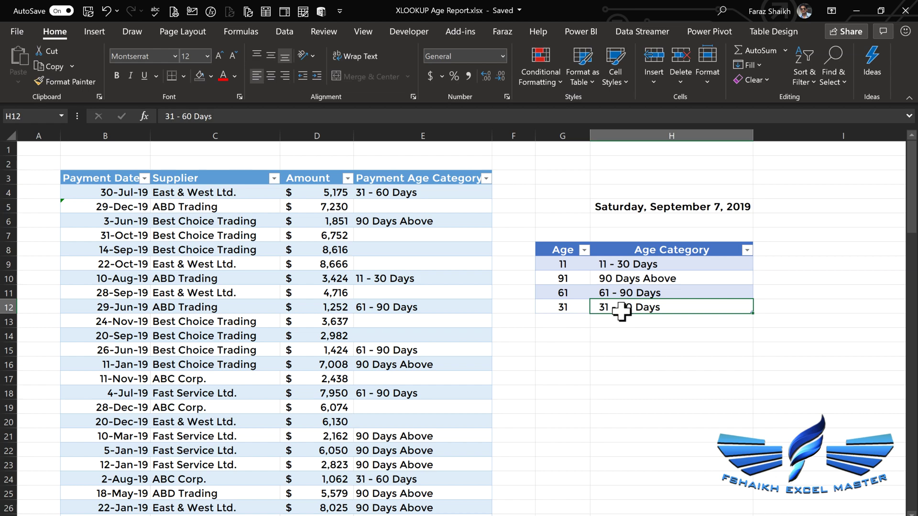
key("Left")
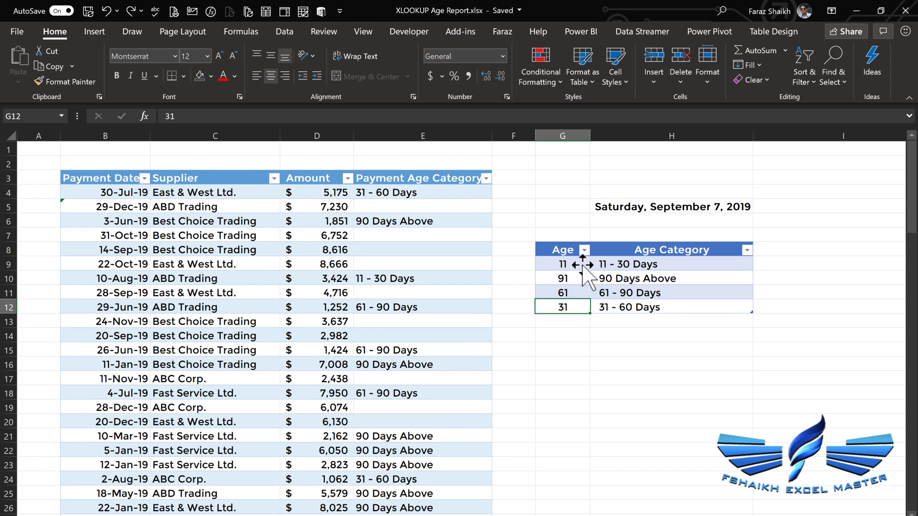
Add age -15 with category 'Next Pay 15 Days' to the lookup table.
key("Down")
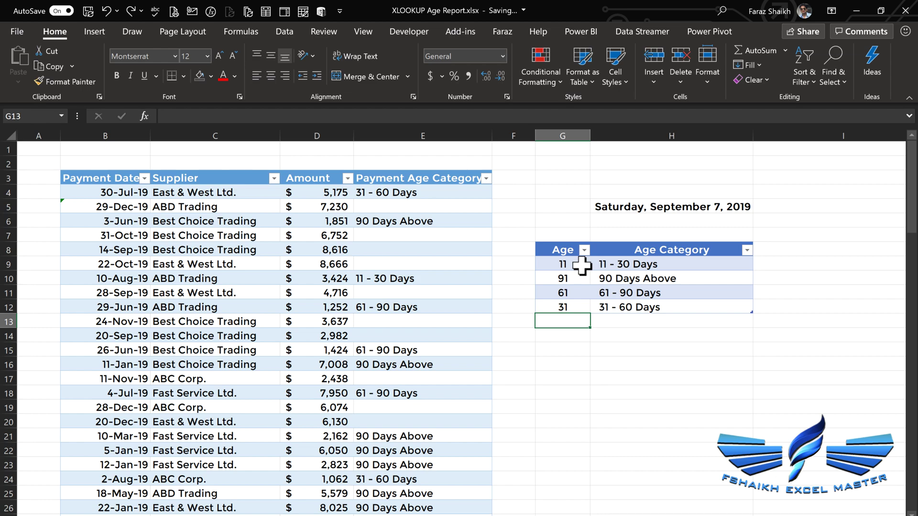
type("-15")
key("Tab")
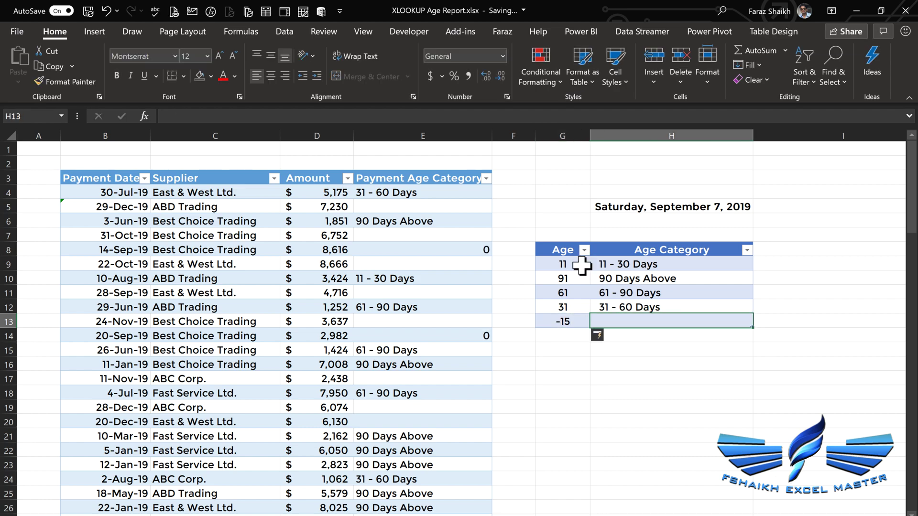
type("Next Pay 15 Days")
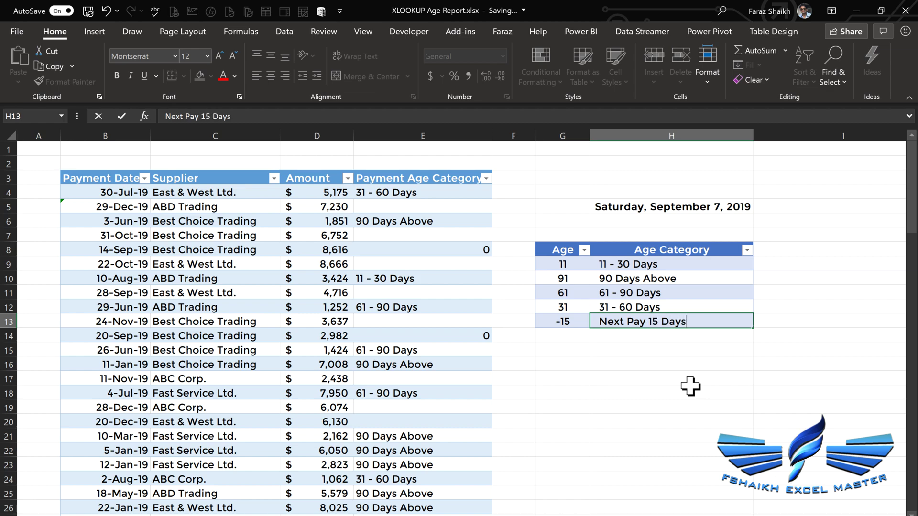
key("Return")
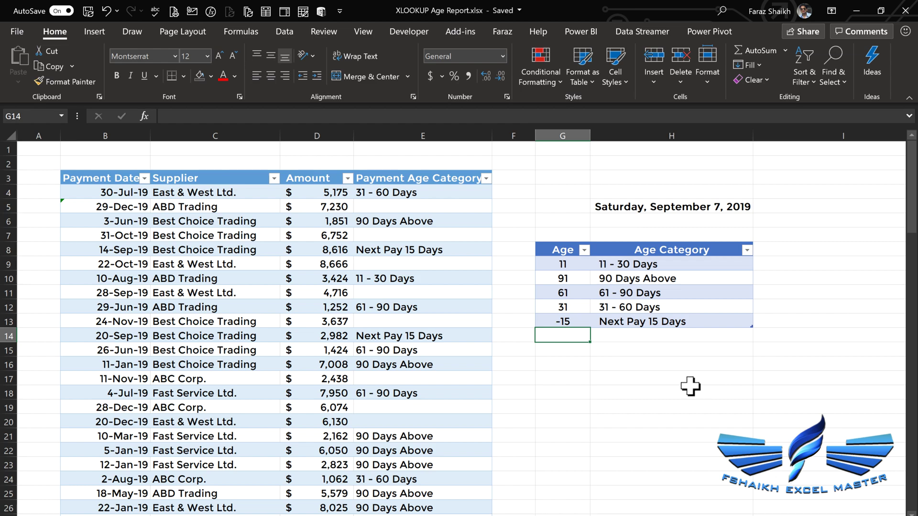
Use Ideas on the payment table to insert the Amount by Supplier PivotChart for 61 - 90 Days.
left_click(101, 188)
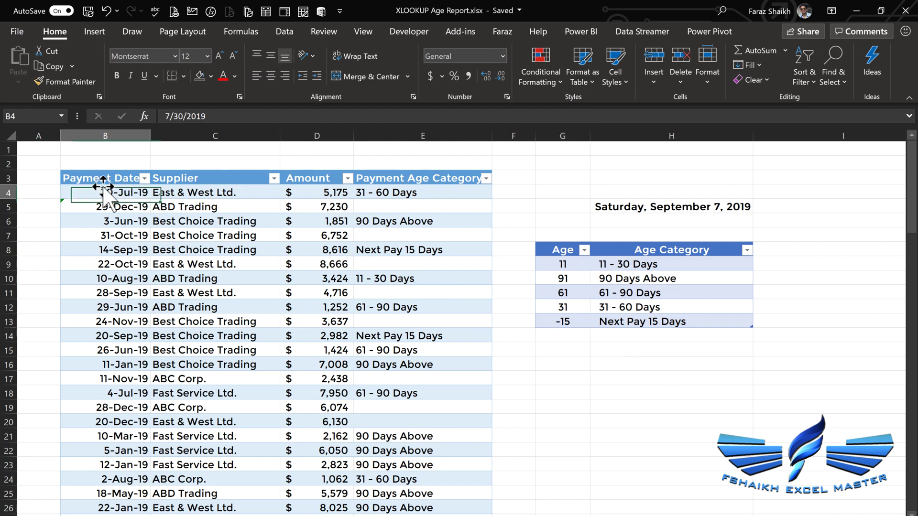
key("Up")
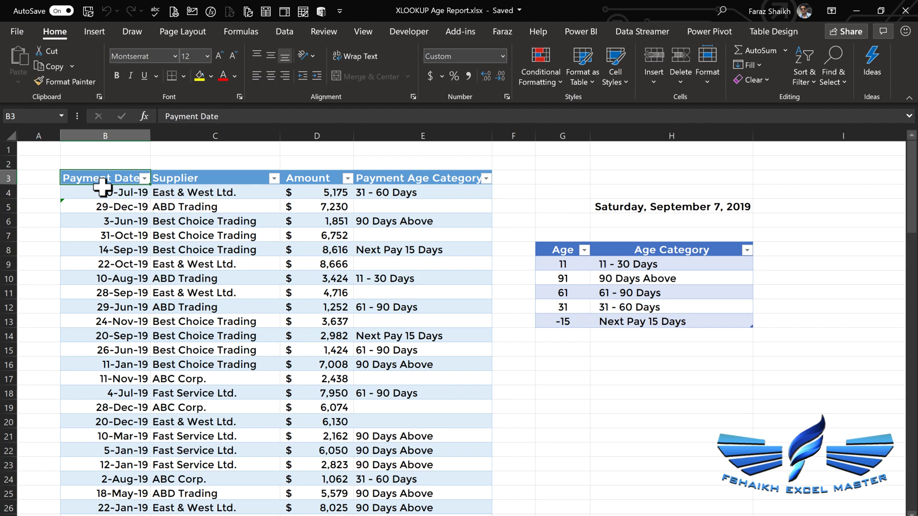
left_click(874, 74)
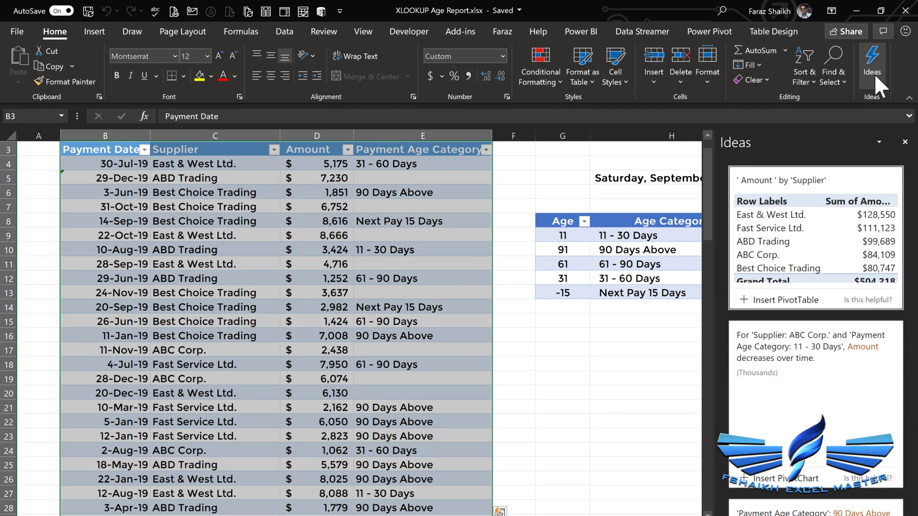
scroll(824, 213, "down", 5)
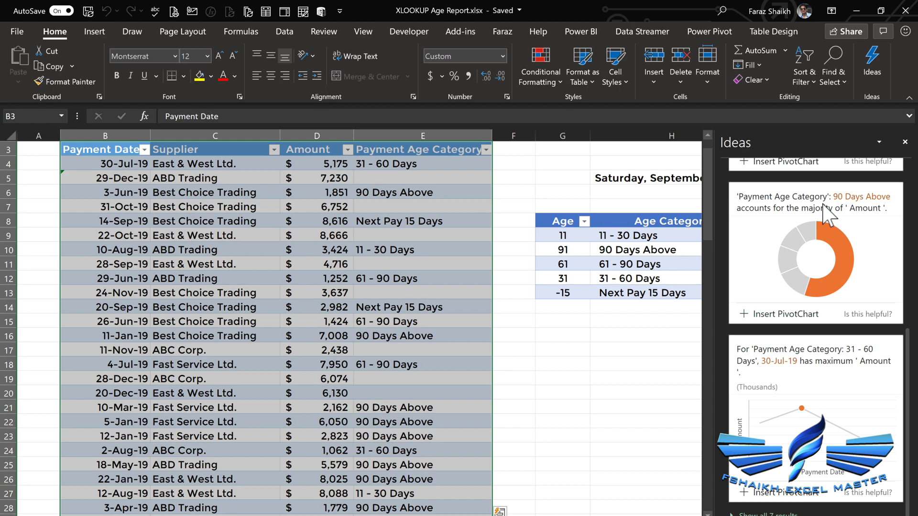
left_click(756, 513)
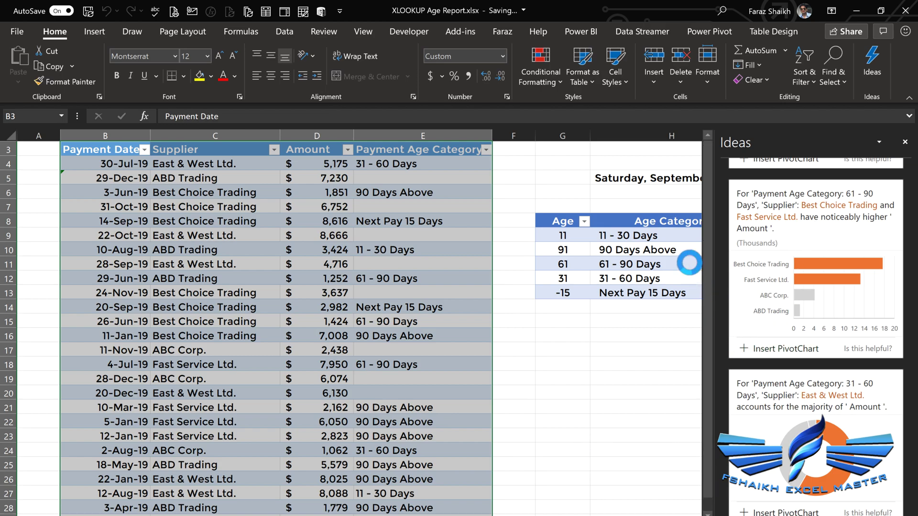
left_click(764, 353)
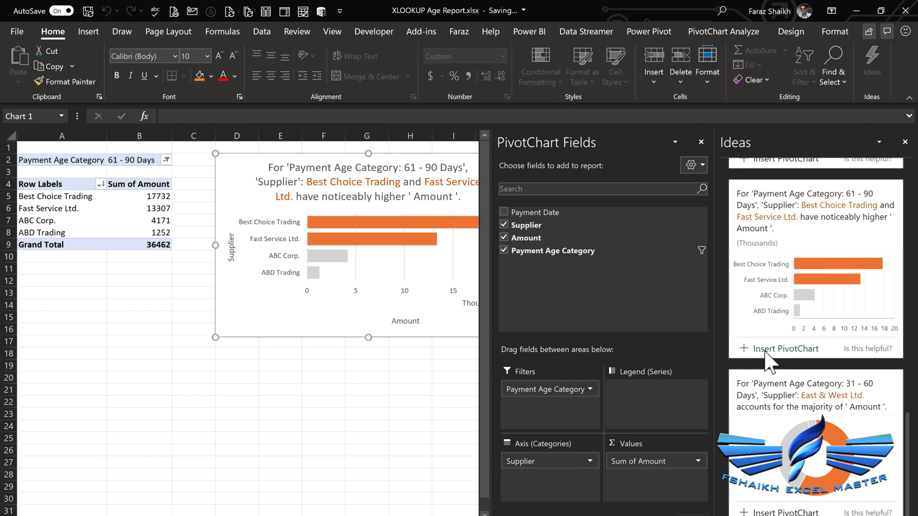
Close the Ideas pane, then select the Sum of Amount header and the pivot chart.
left_click(905, 141)
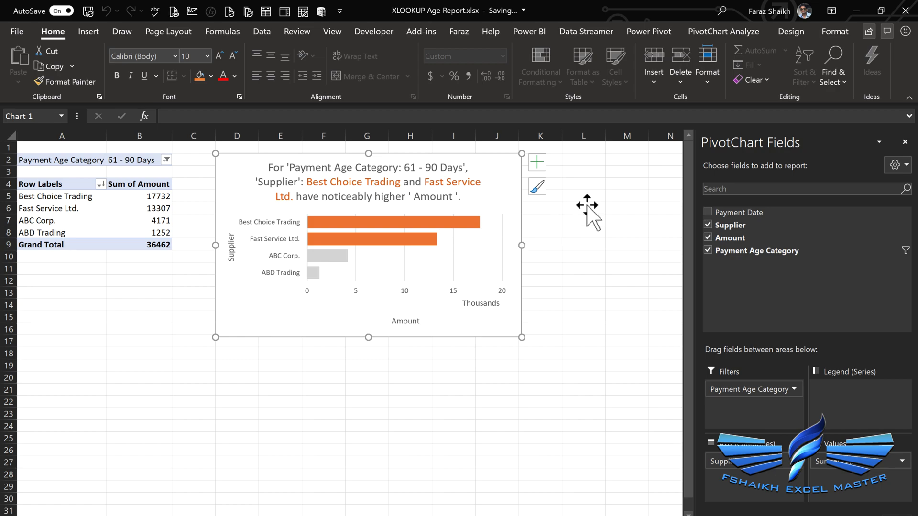
left_click(114, 220)
key("Up")
key("Up")
key("Up")
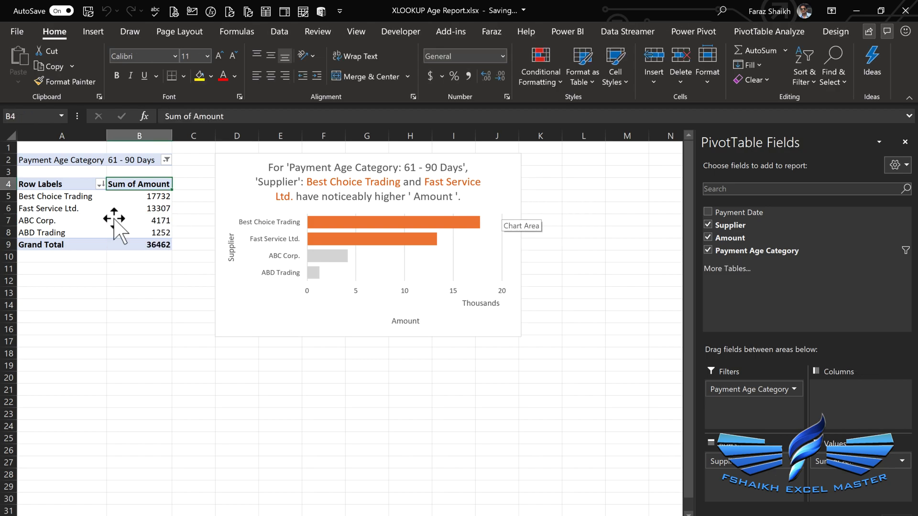
left_click(395, 287)
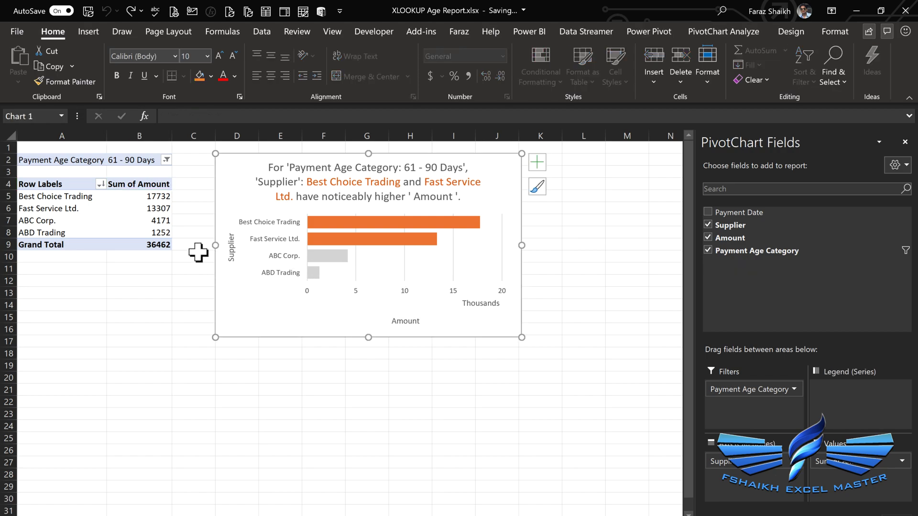
Delete the pivot chart, move Payment Age Category into Rows, and clear its filter.
key("Delete")
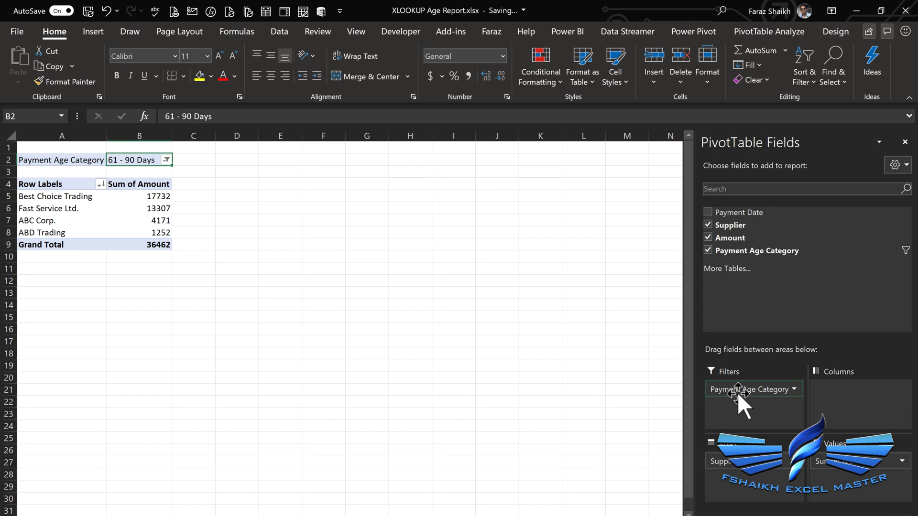
left_click_drag(738, 392, 856, 384)
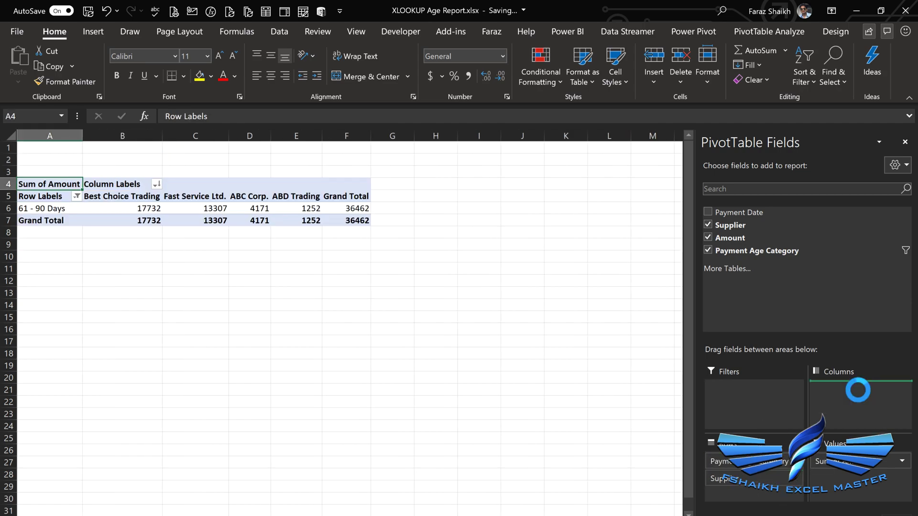
left_click(77, 197)
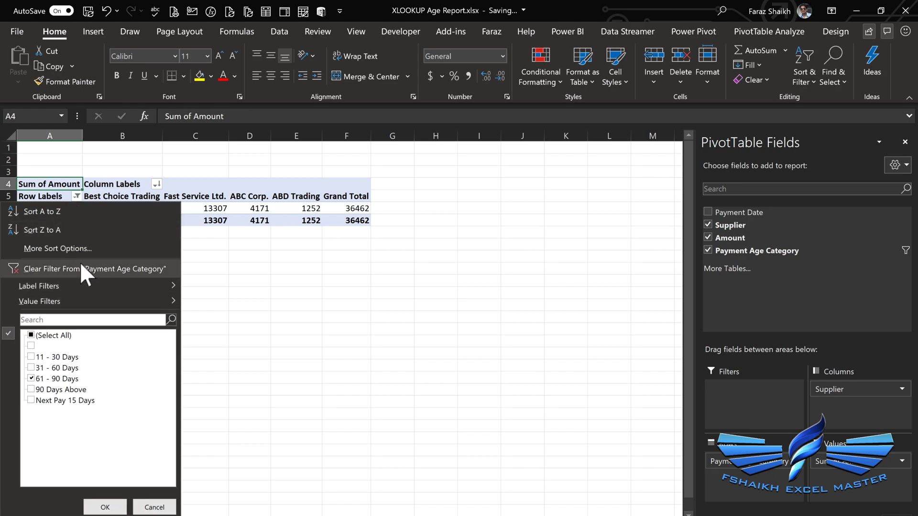
left_click(79, 269)
key("Down")
key("Down")
key("Down")
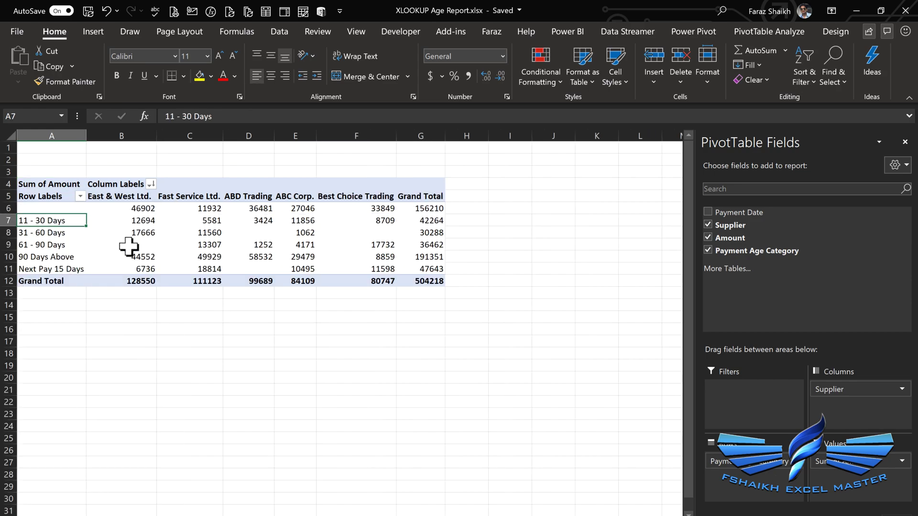
Insert a Payment Age Category slicer beside the PivotTable and select 11 - 30 Days through 90 Days Above.
left_click(99, 33)
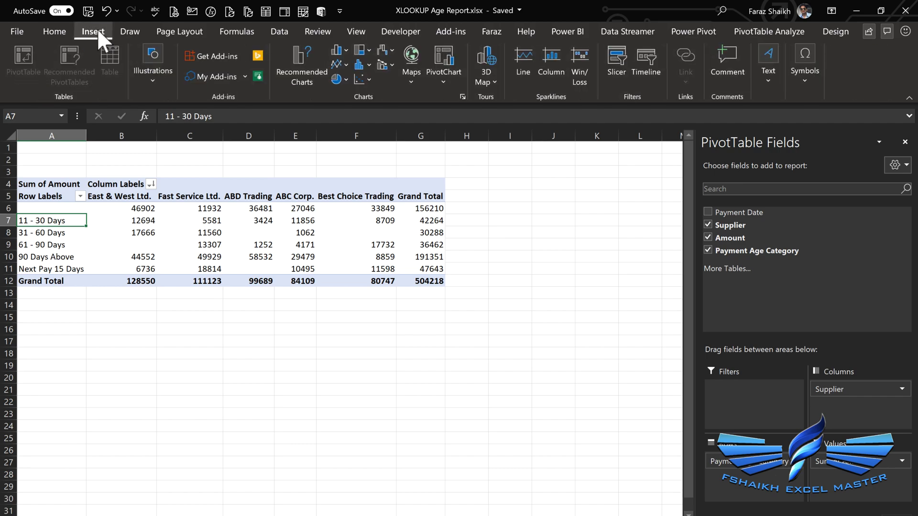
left_click(618, 67)
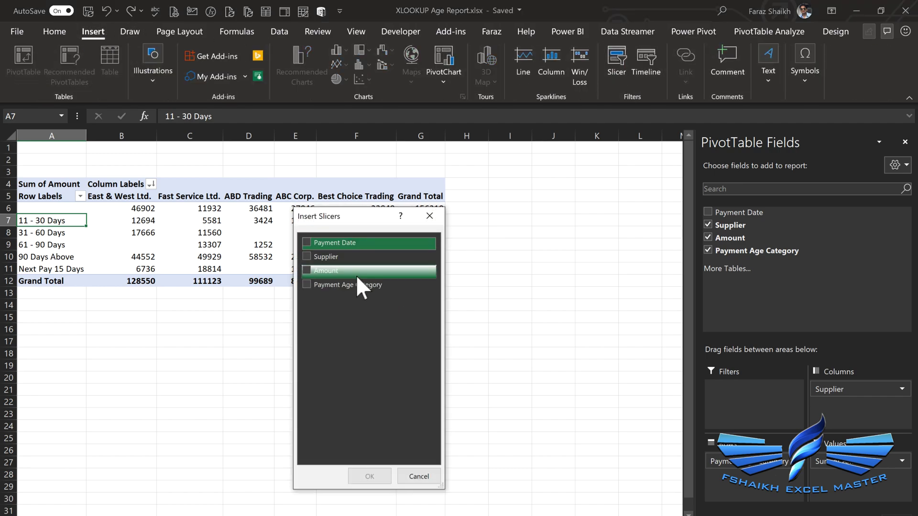
left_click(306, 285)
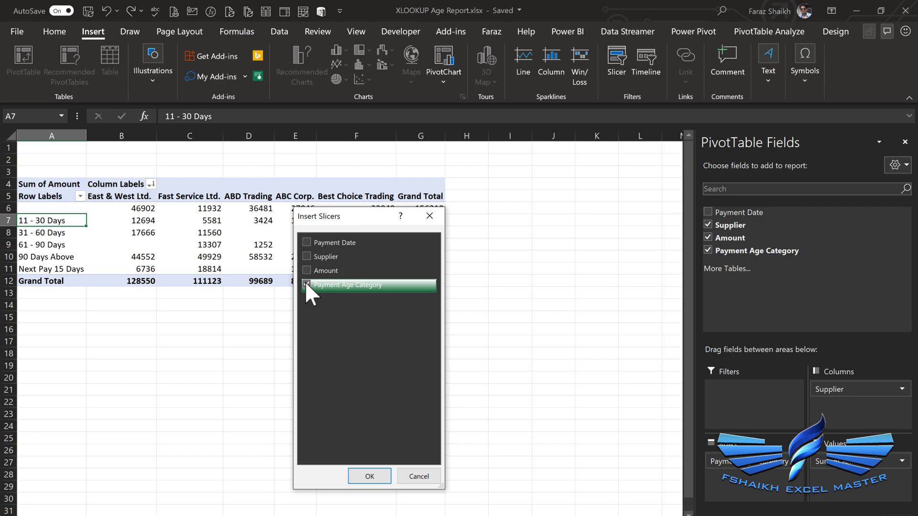
left_click(369, 476)
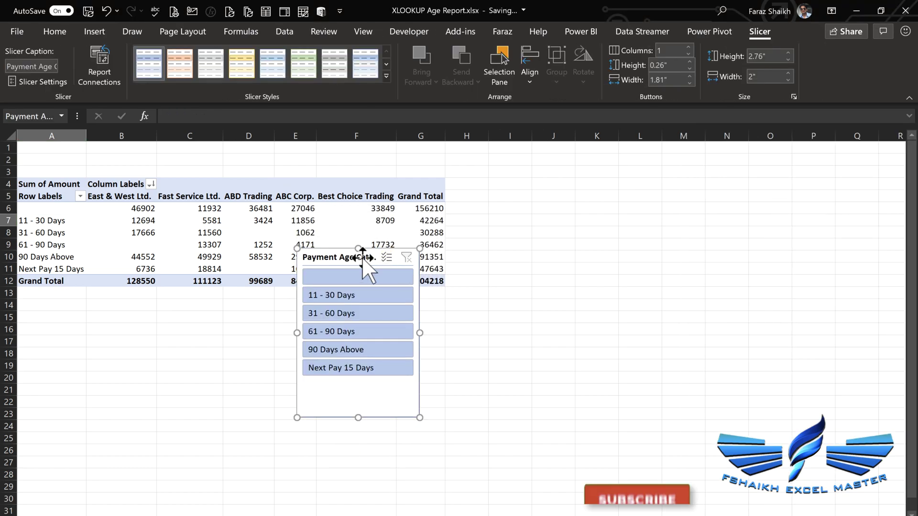
left_click_drag(360, 252, 525, 189)
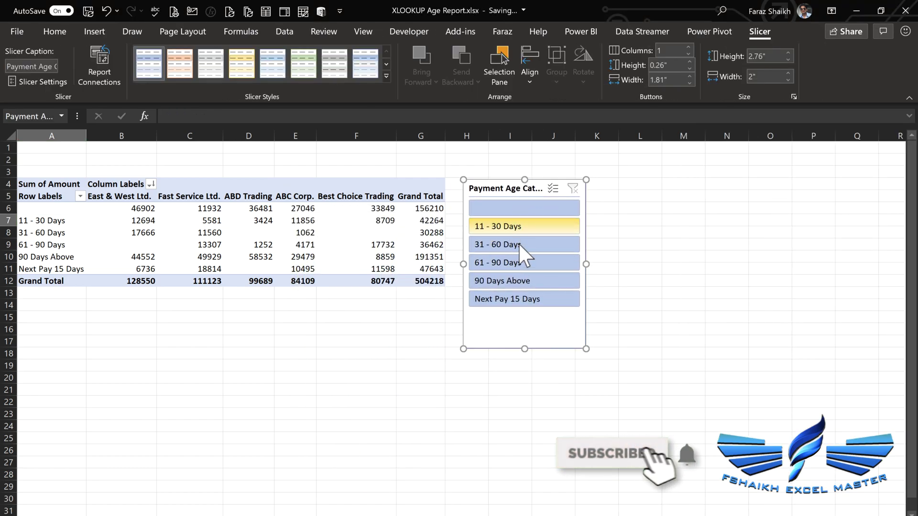
left_click(542, 225)
left_click(539, 281, "shift")
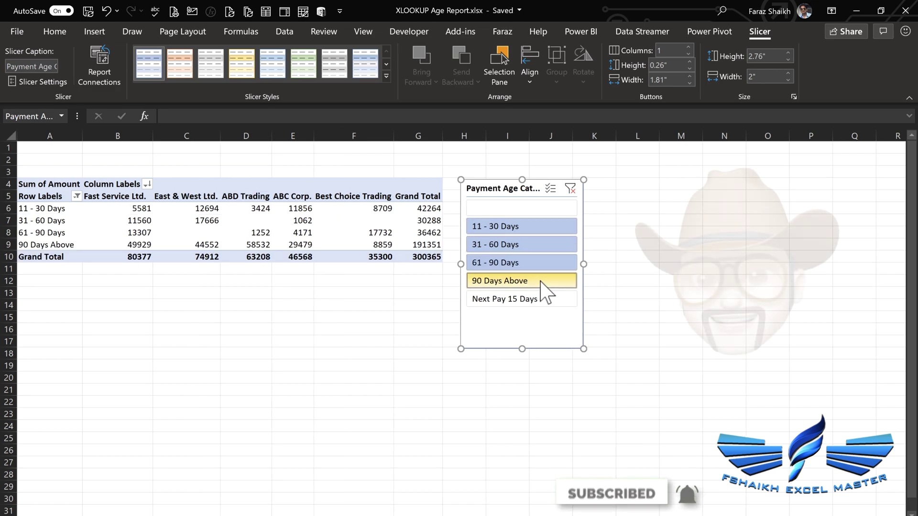